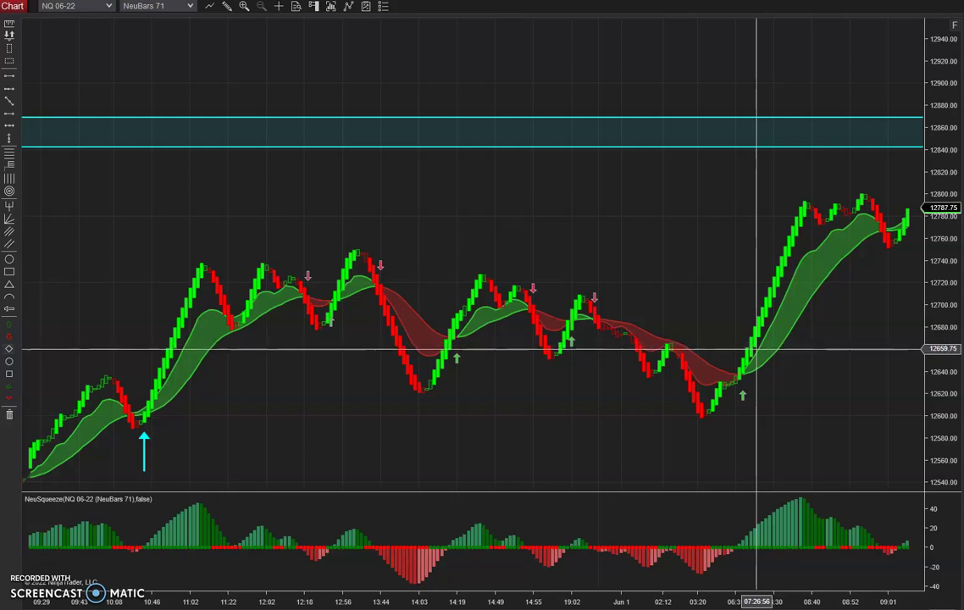
click(878, 311)
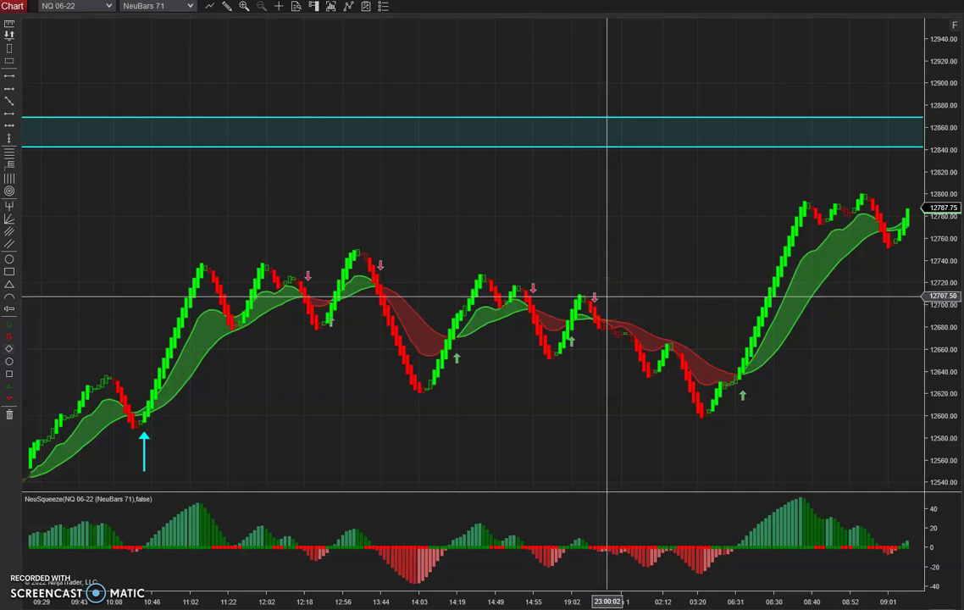
drag(356, 221, 135, 61)
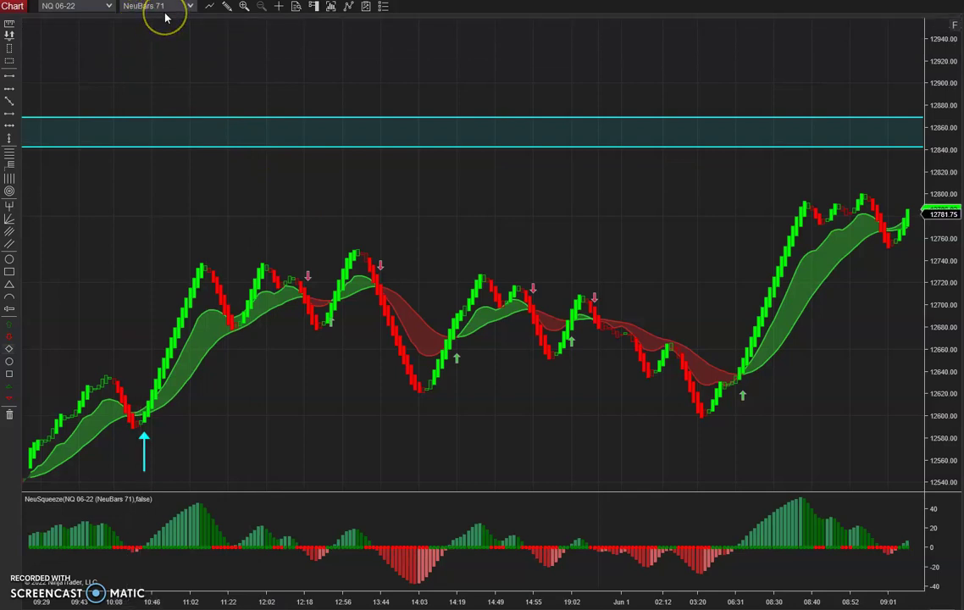
mouse_move(47, 24)
mouse_down()
mouse_move(95, 32)
mouse_move(80, 40)
mouse_move(55, 22)
mouse_up()
middle_click(55, 23)
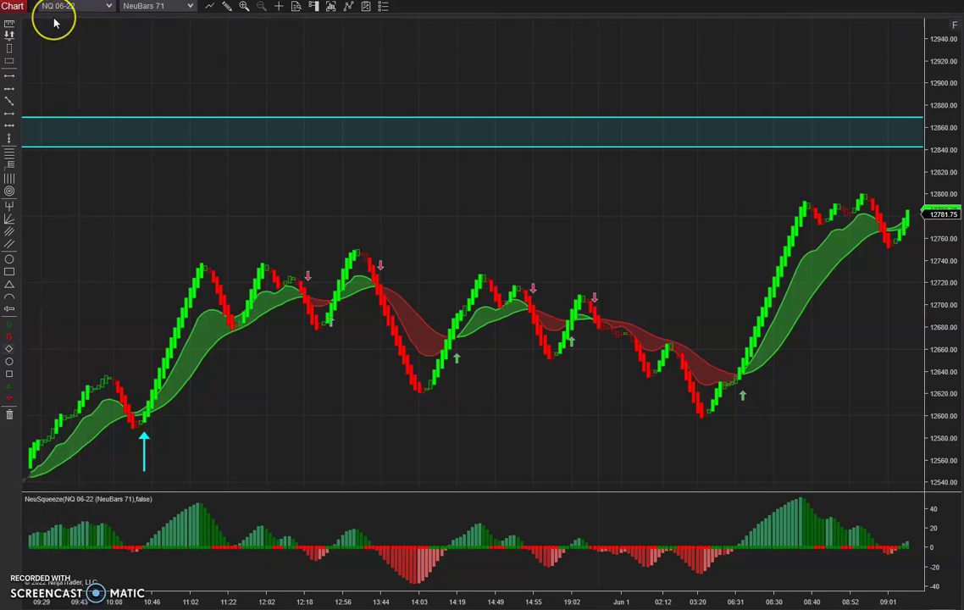
middle_click(188, 23)
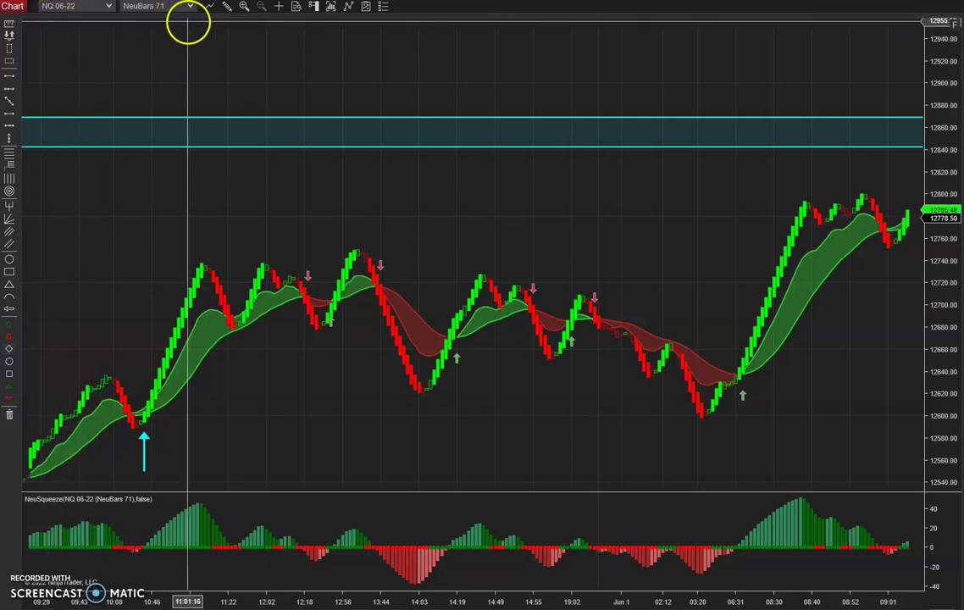
middle_click(188, 23)
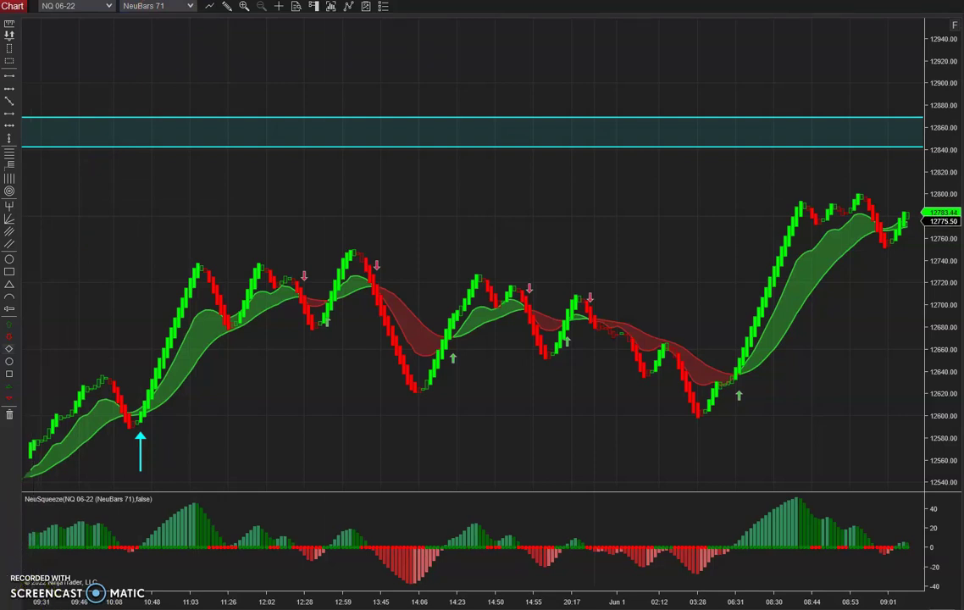
click(329, 360)
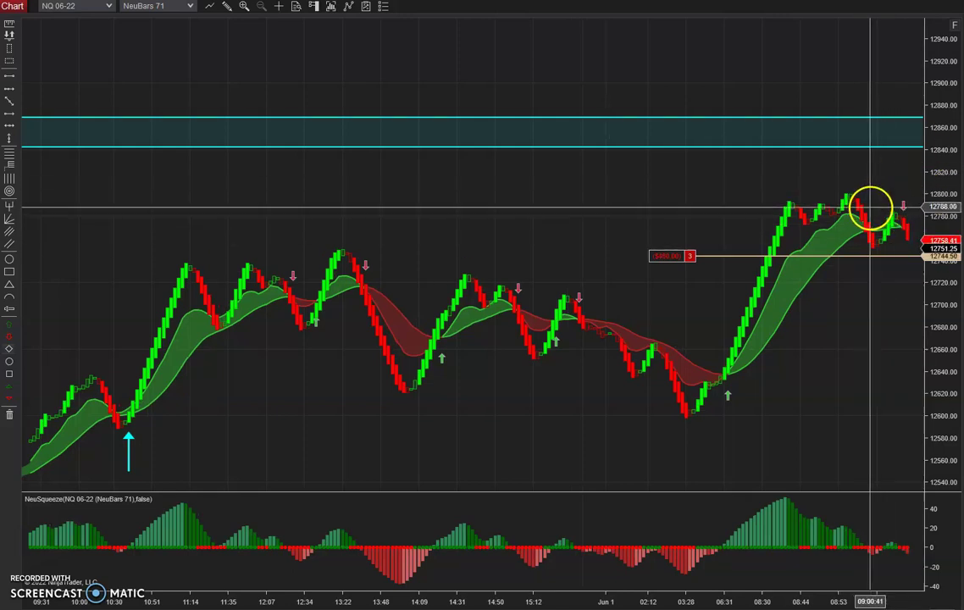
- Place a buy stop market order for 3 contracts at 12807.00 and move it down to 12780.00
right_click(876, 187)
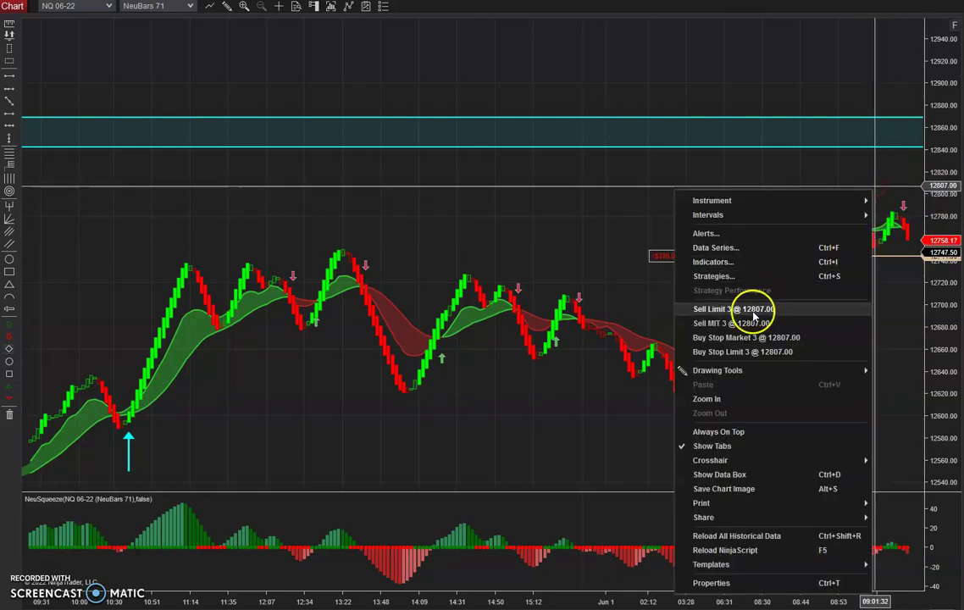
click(729, 338)
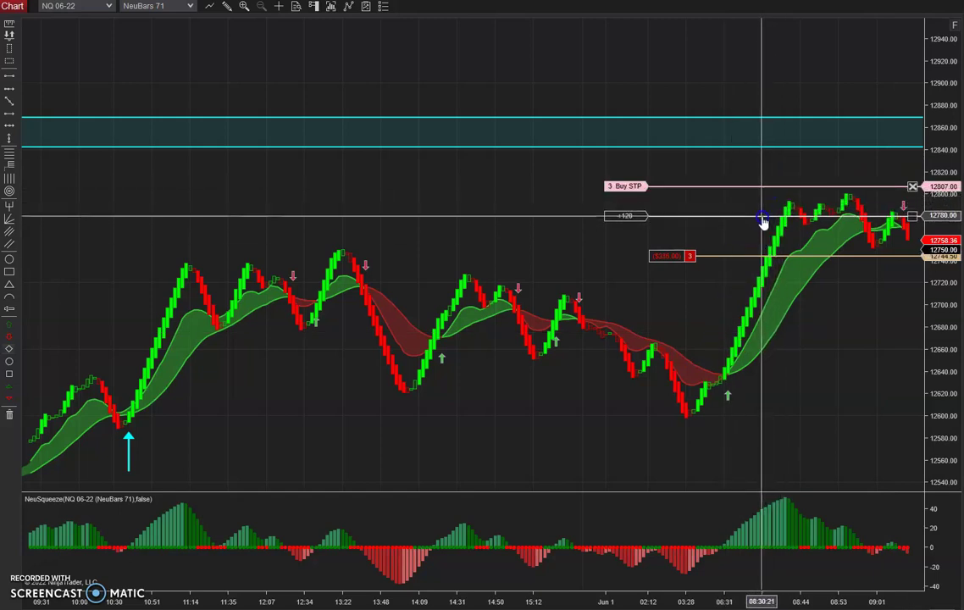
click(763, 219)
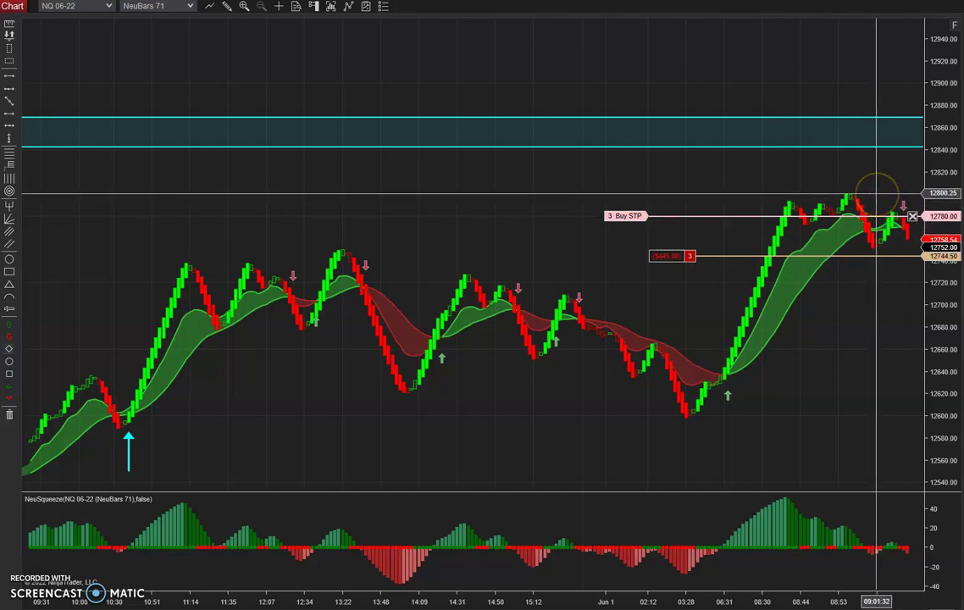
click(848, 193)
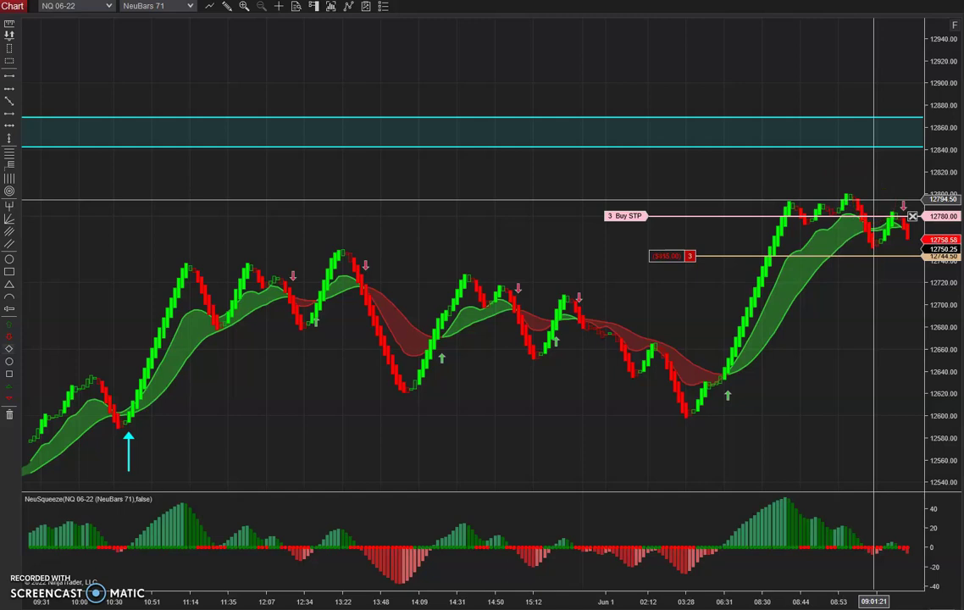
click(861, 190)
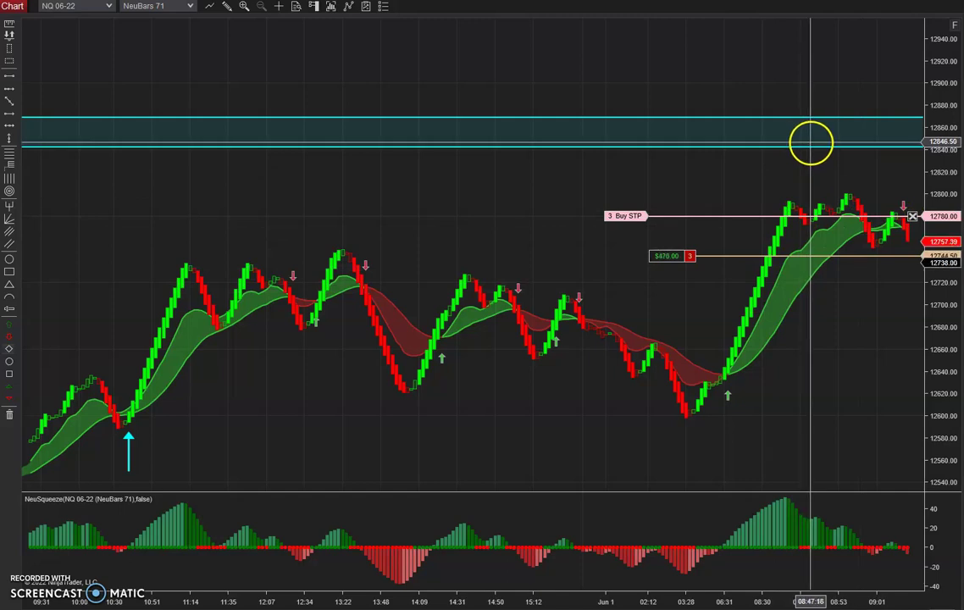
- Turn off the chart crosshair
drag(431, 601, 569, 602)
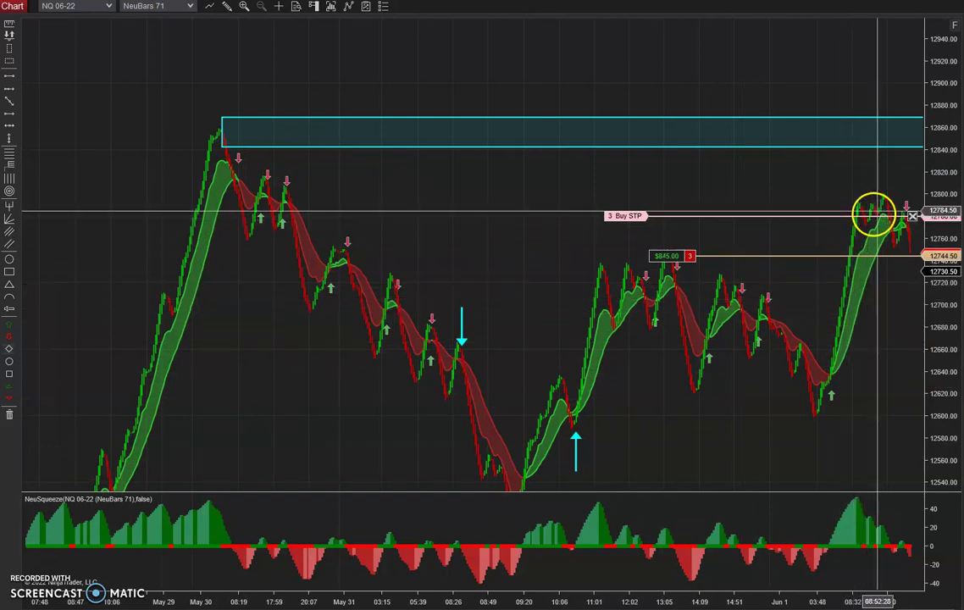
drag(748, 599, 762, 598)
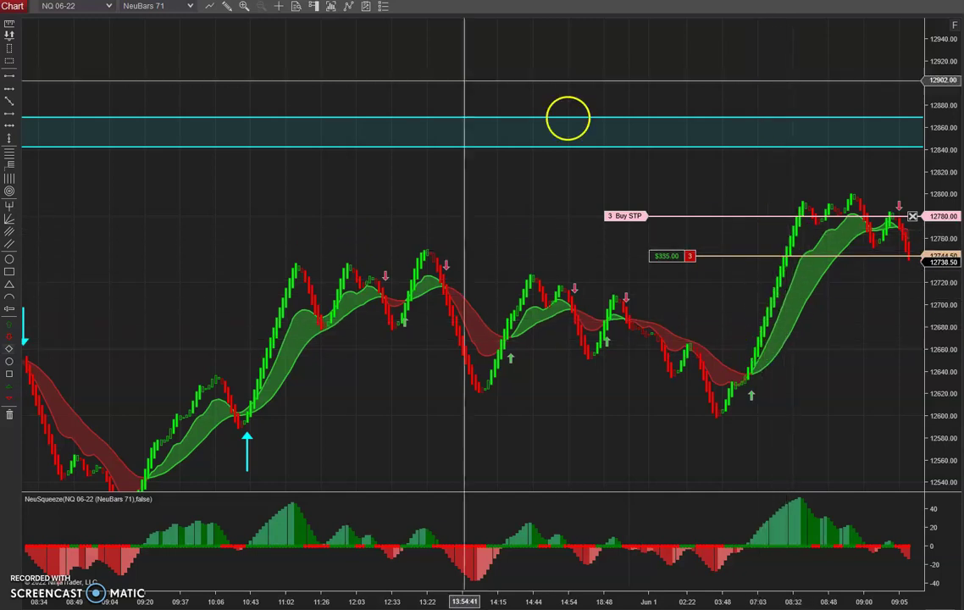
click(279, 7)
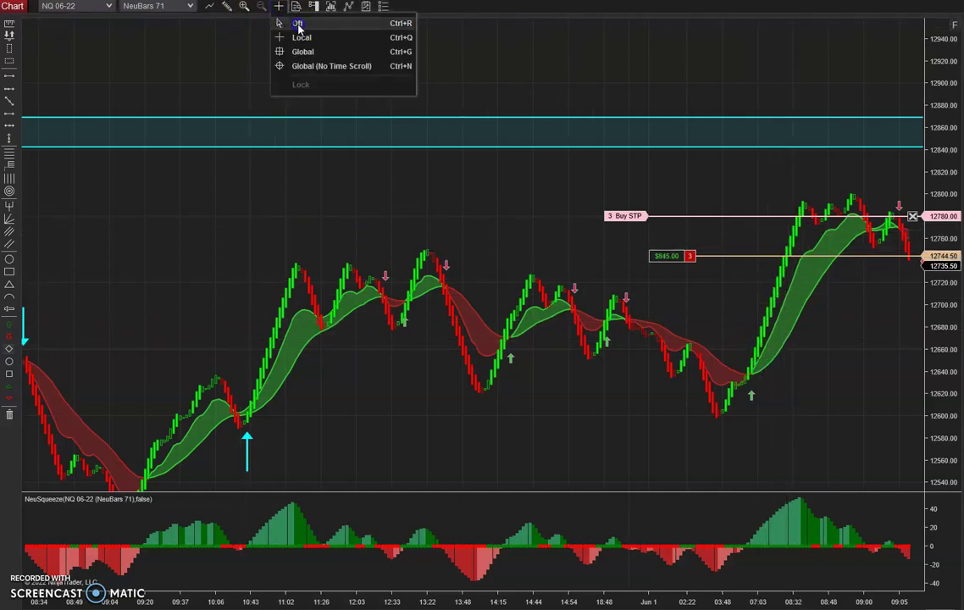
click(297, 24)
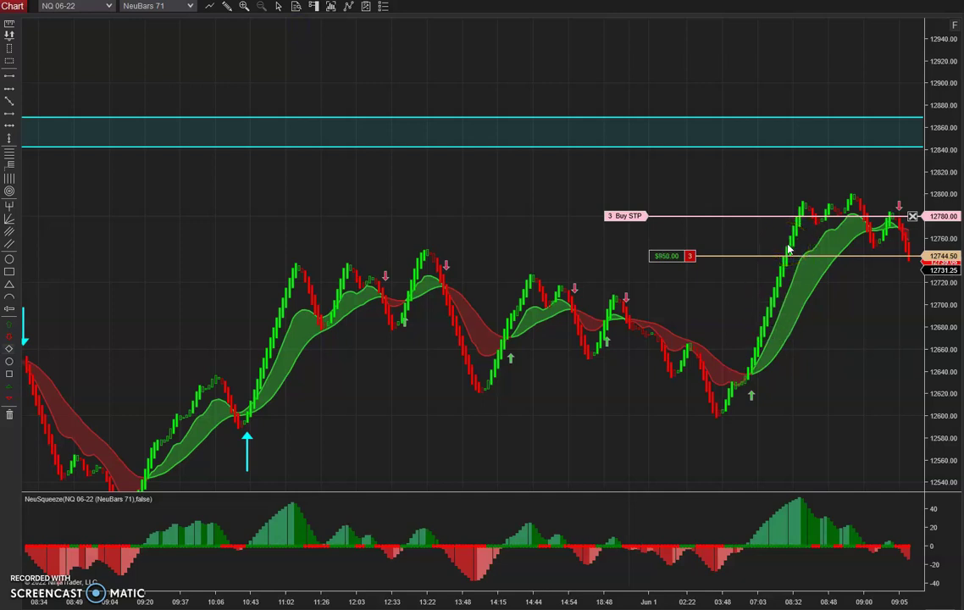
click(251, 420)
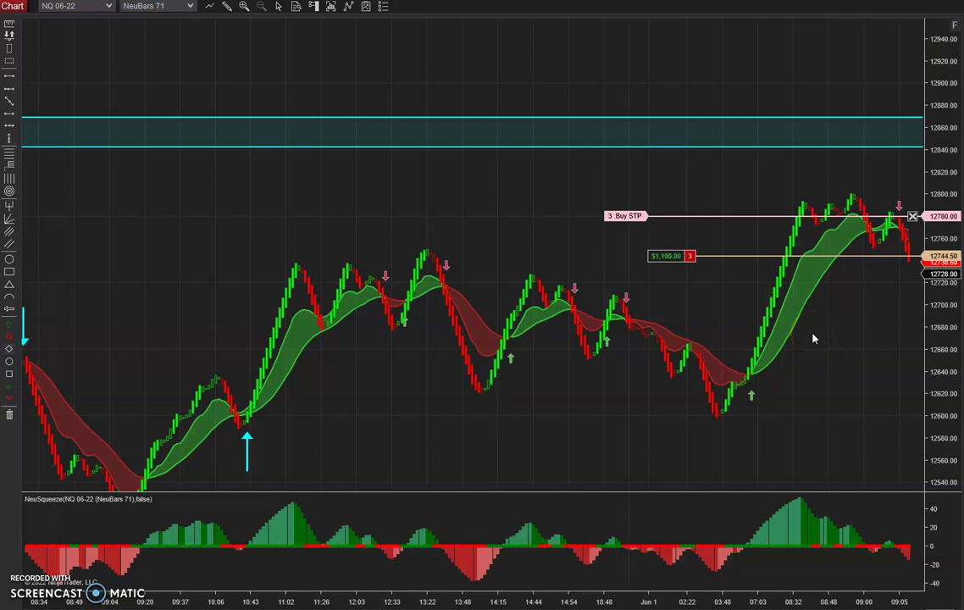
- Clear the freehand annotations and move the buy stop order to the short position's entry price, 12744.50
drag(498, 600, 615, 600)
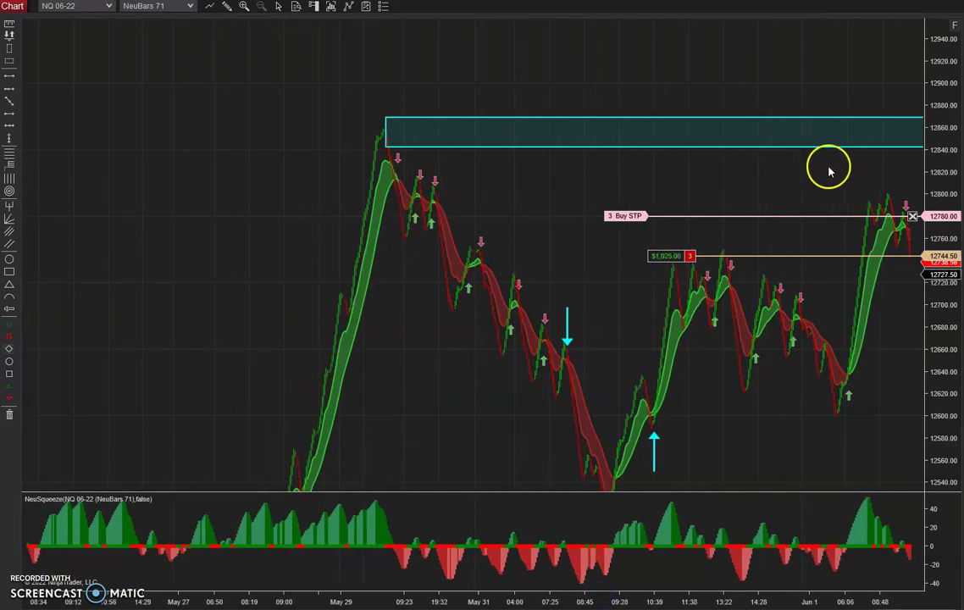
drag(920, 102, 915, 398)
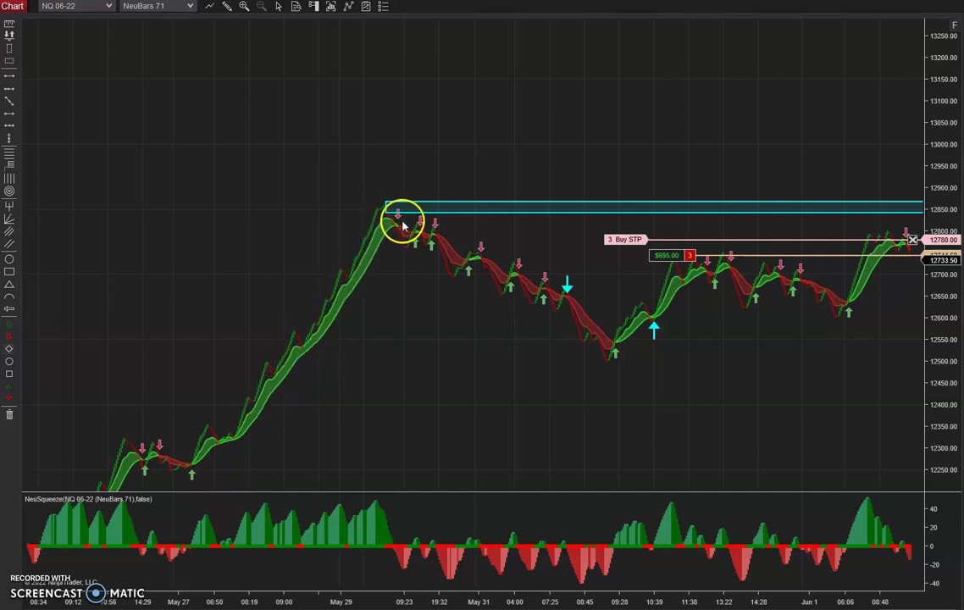
drag(953, 373, 957, 195)
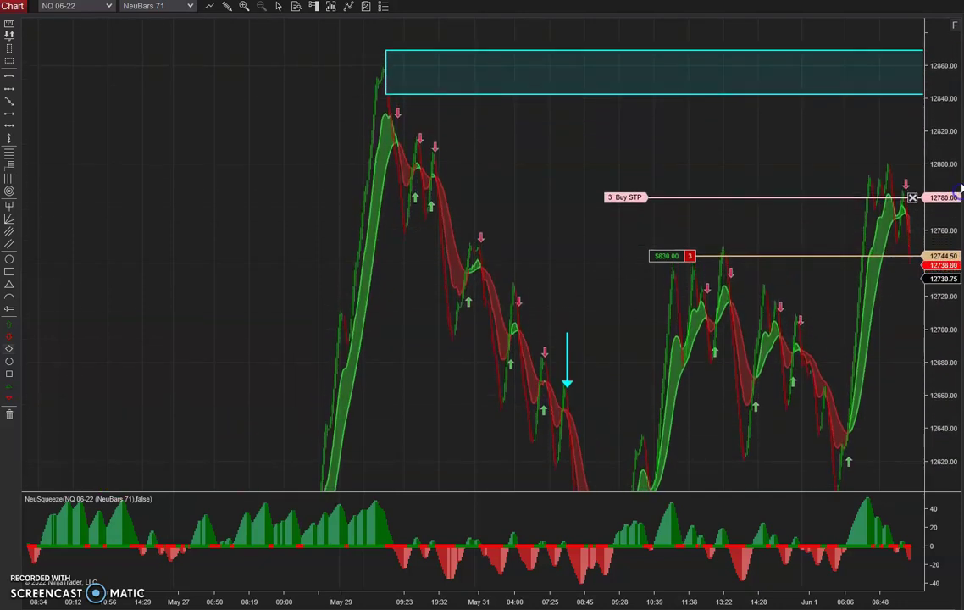
drag(738, 599, 460, 604)
drag(773, 600, 550, 601)
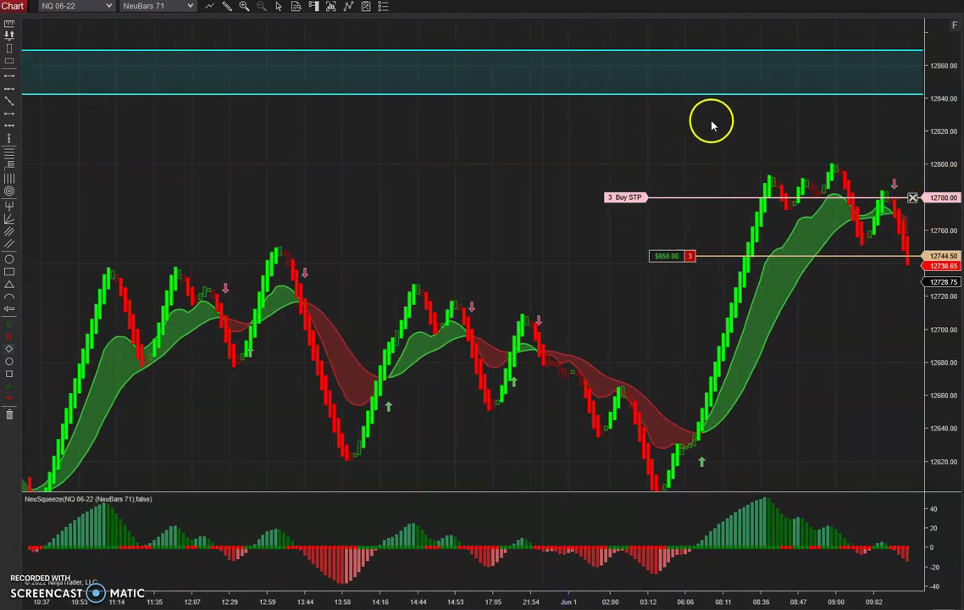
drag(948, 114, 944, 147)
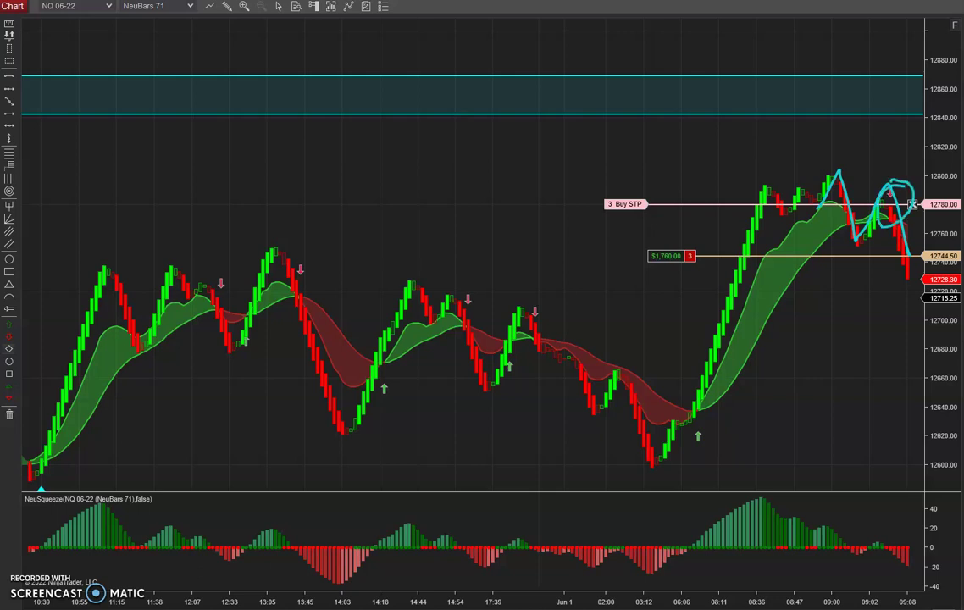
key(Escape)
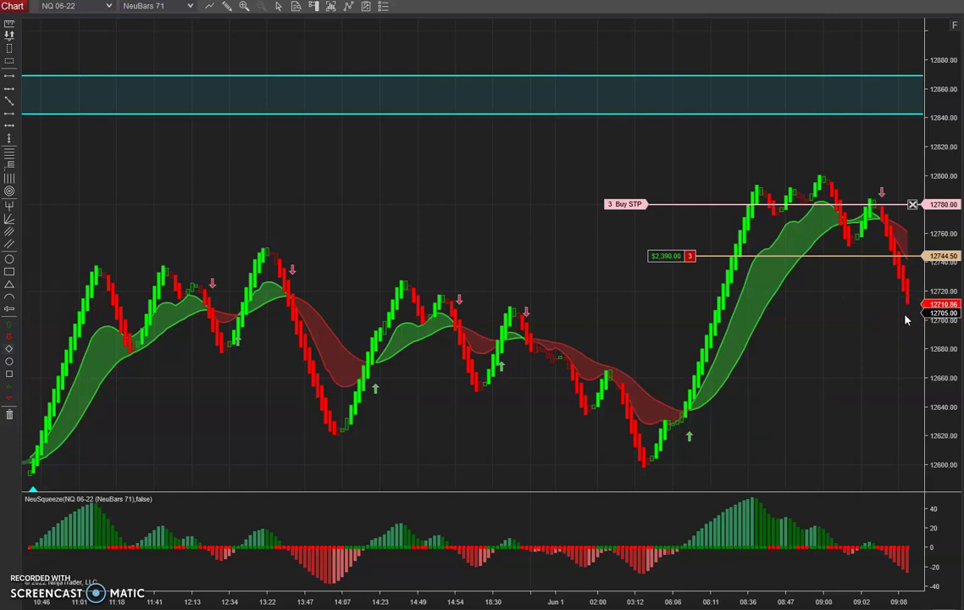
drag(786, 204, 845, 258)
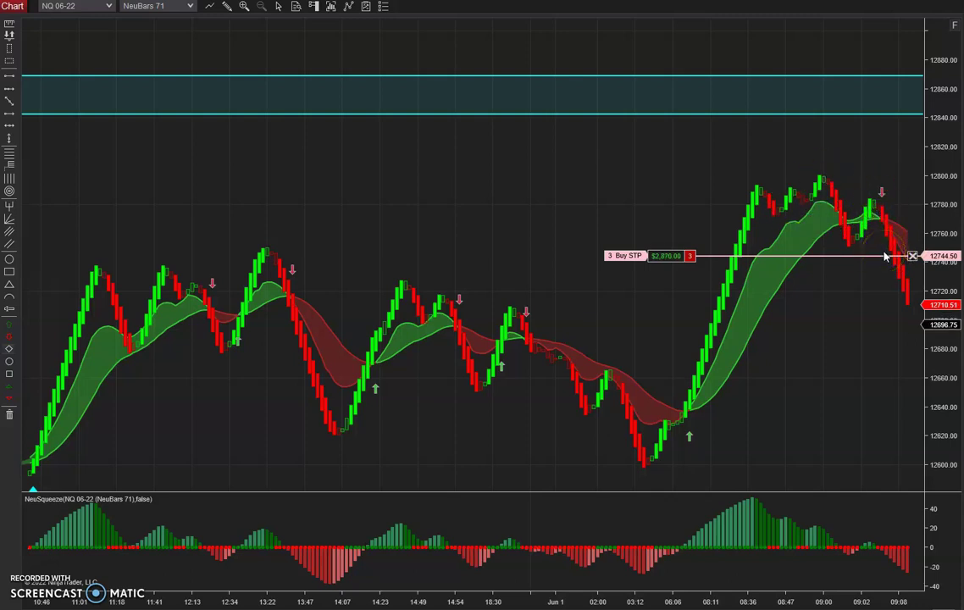
- Examine the earlier NQ price swings from the May 30 high through the cyan arrows to the latest sell signal
drag(305, 603, 351, 604)
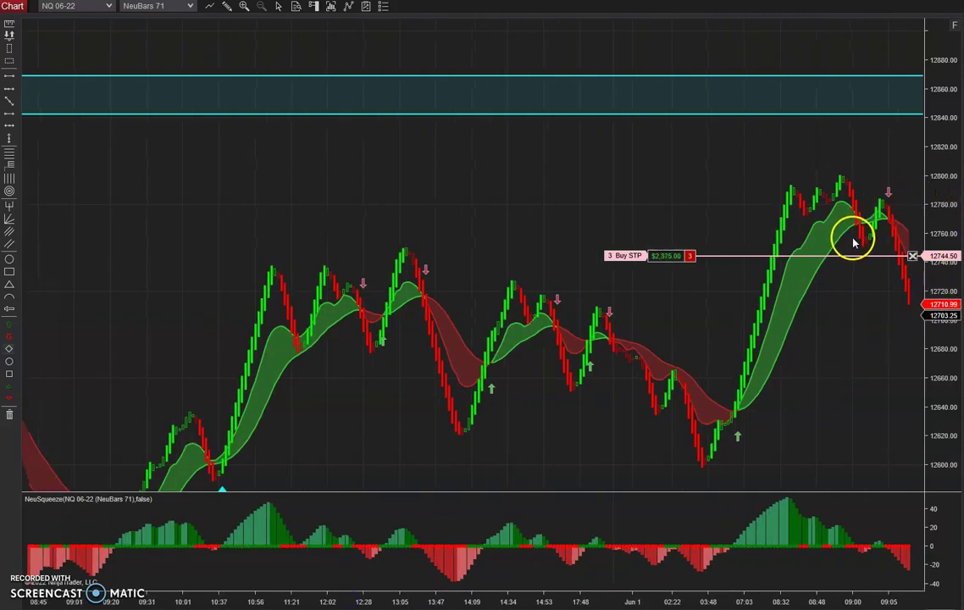
drag(801, 361, 856, 276)
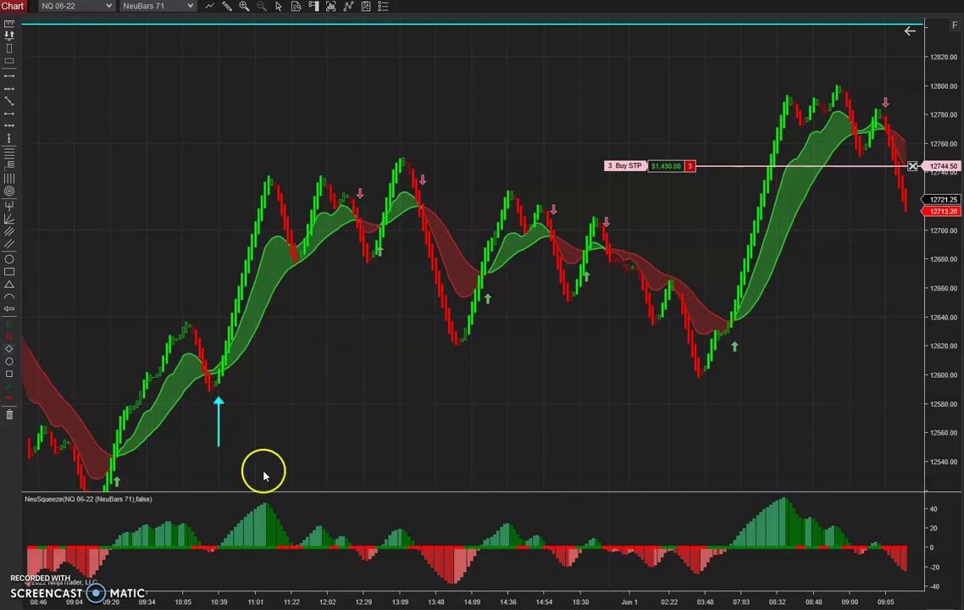
scroll(255, 597, left, 5)
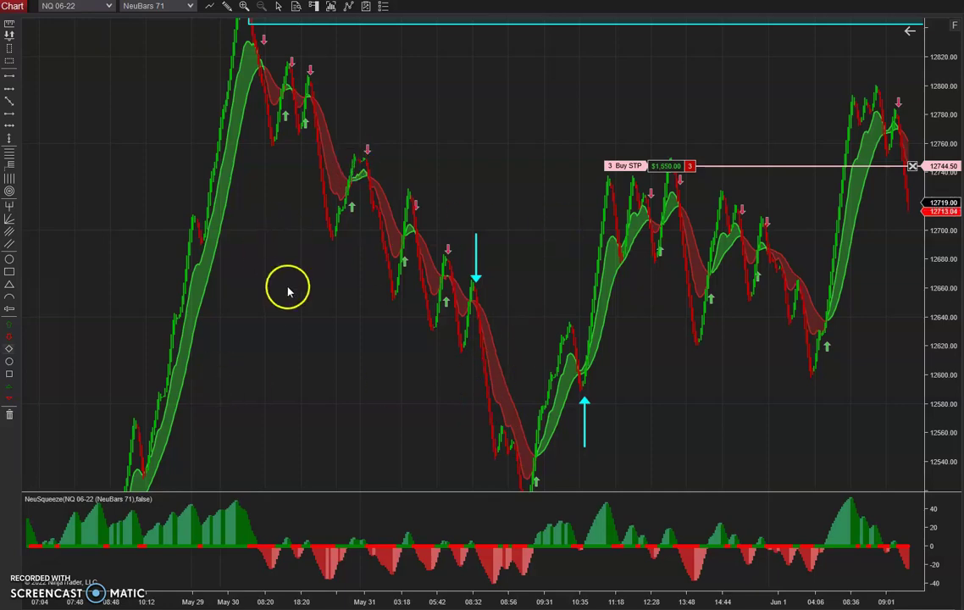
drag(651, 603, 441, 599)
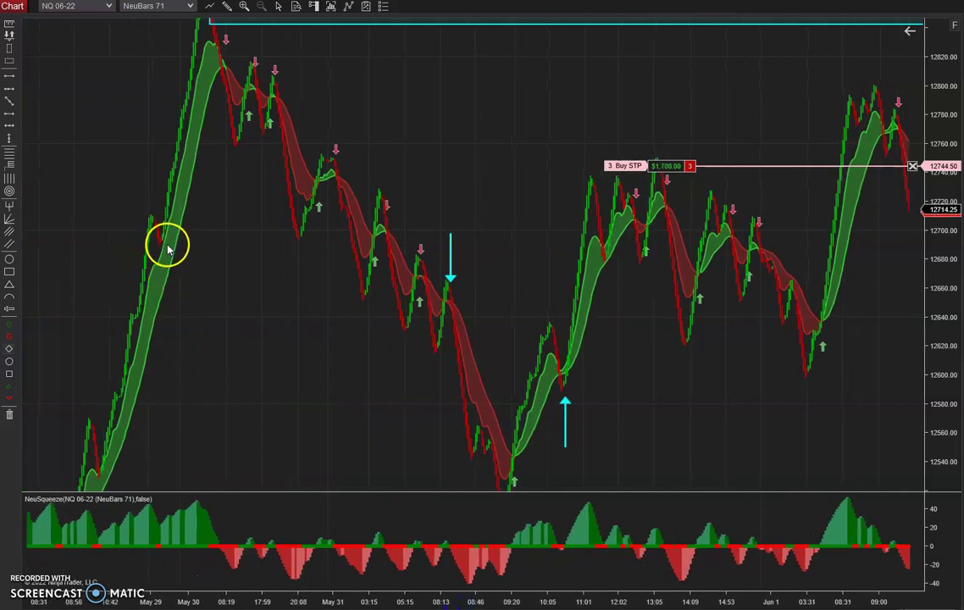
drag(697, 603, 474, 598)
drag(763, 584, 747, 602)
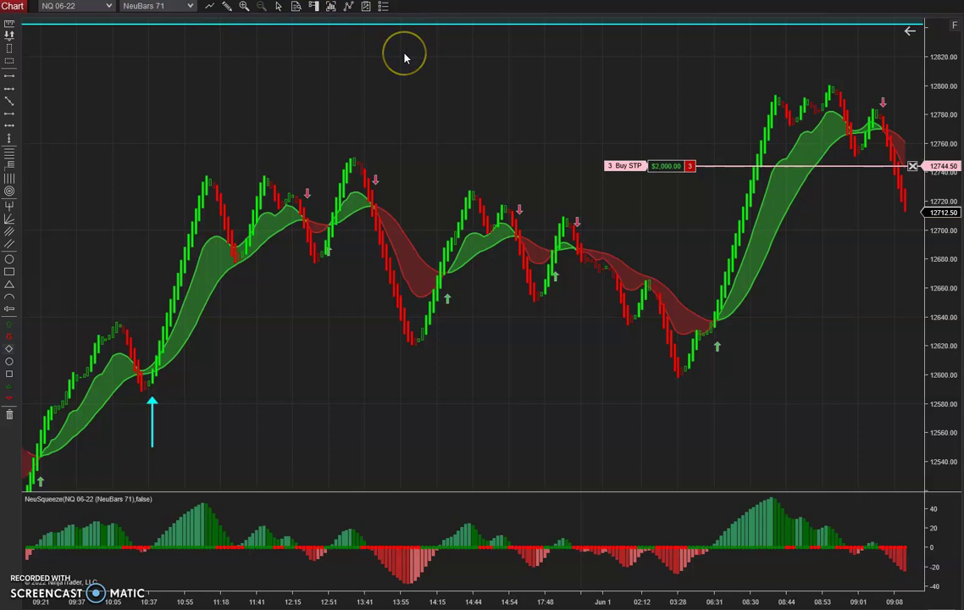
click(910, 32)
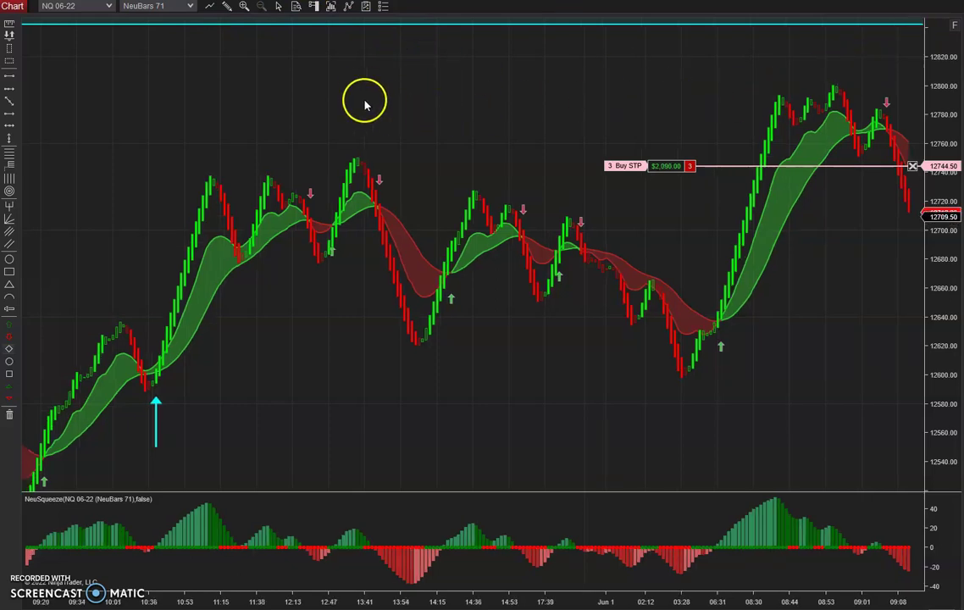
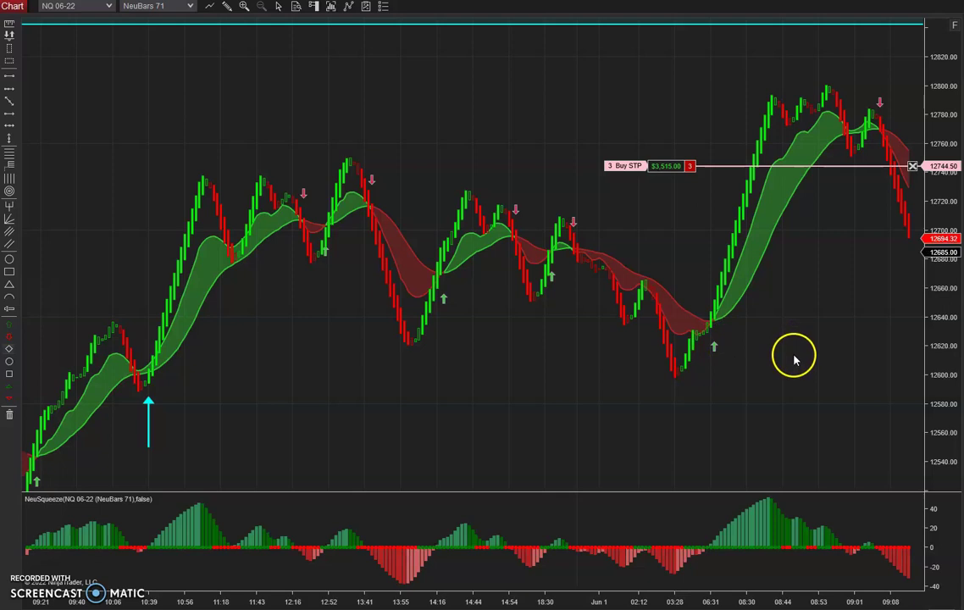
- Move the buy stop order down to 12696.00 and reduce its quantity to 1 contract
click(739, 386)
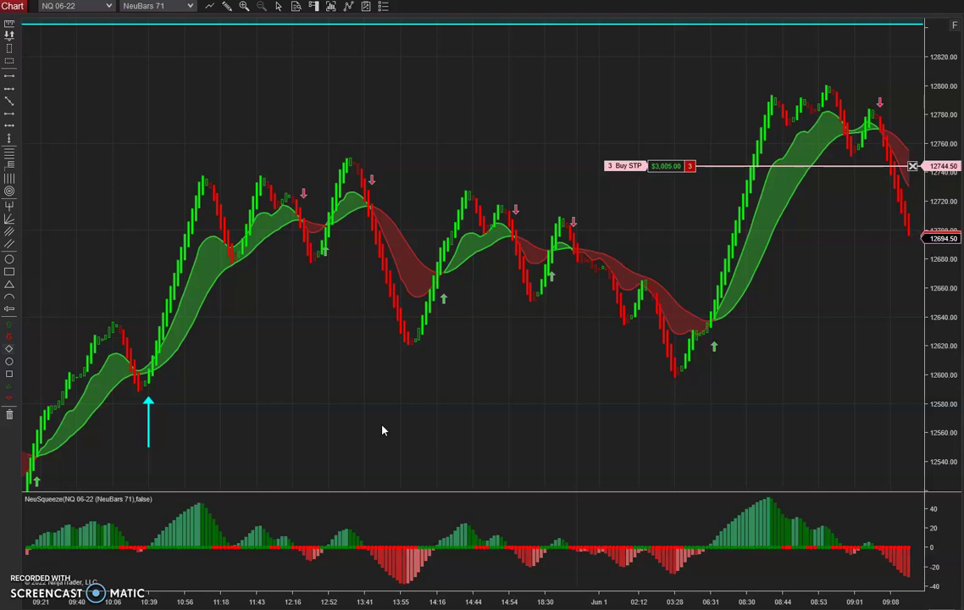
drag(382, 431, 351, 418)
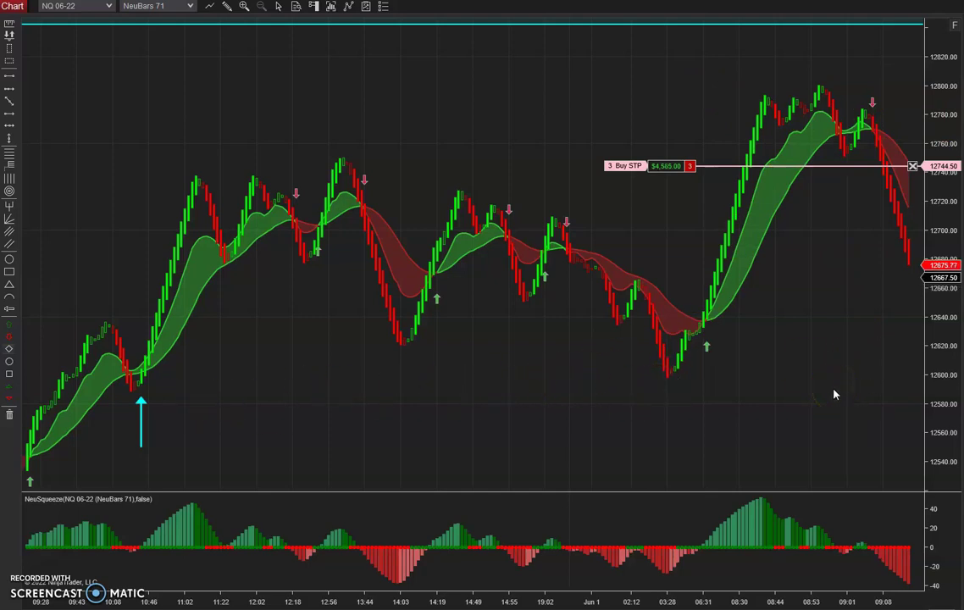
click(321, 360)
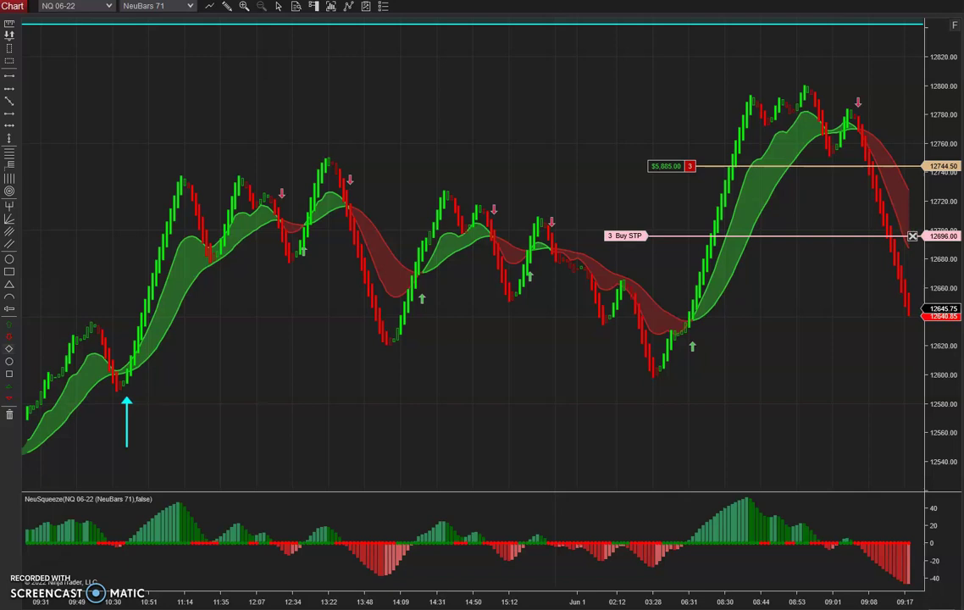
click(611, 236)
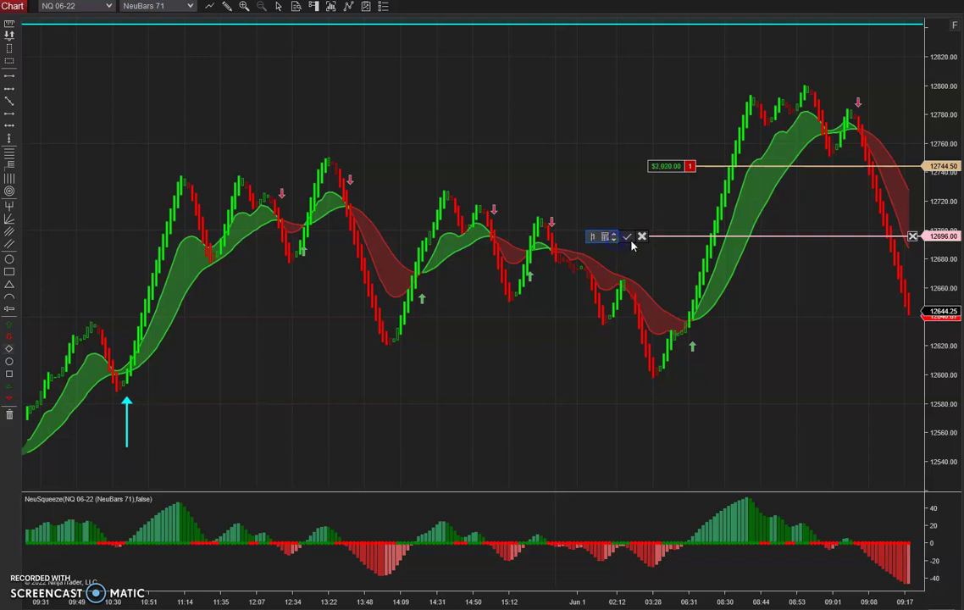
click(628, 237)
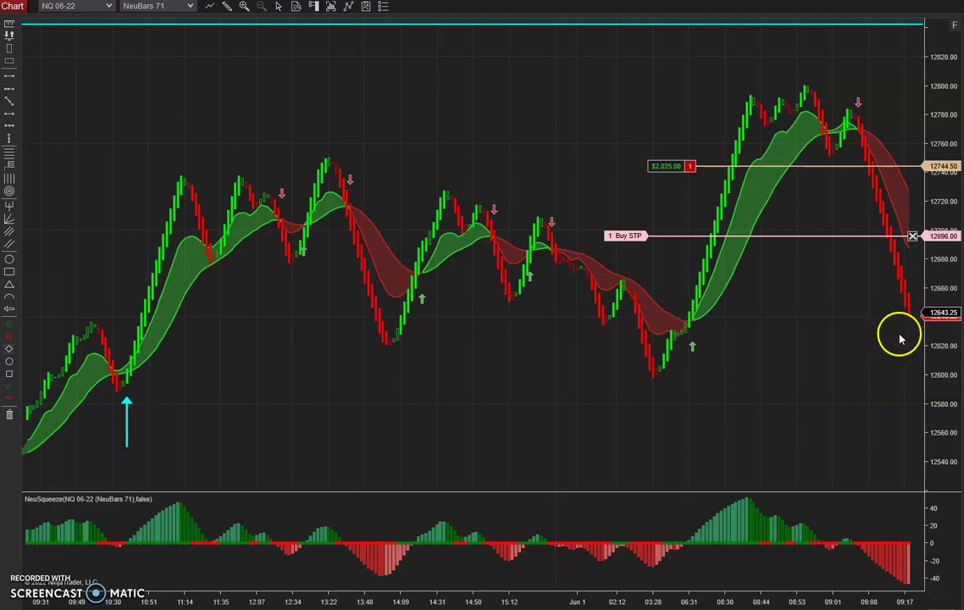
- Draw a rectangle marking the target zone from about 12605 to 12615, extending from the June 1 swing low to the latest bar
drag(720, 600, 576, 604)
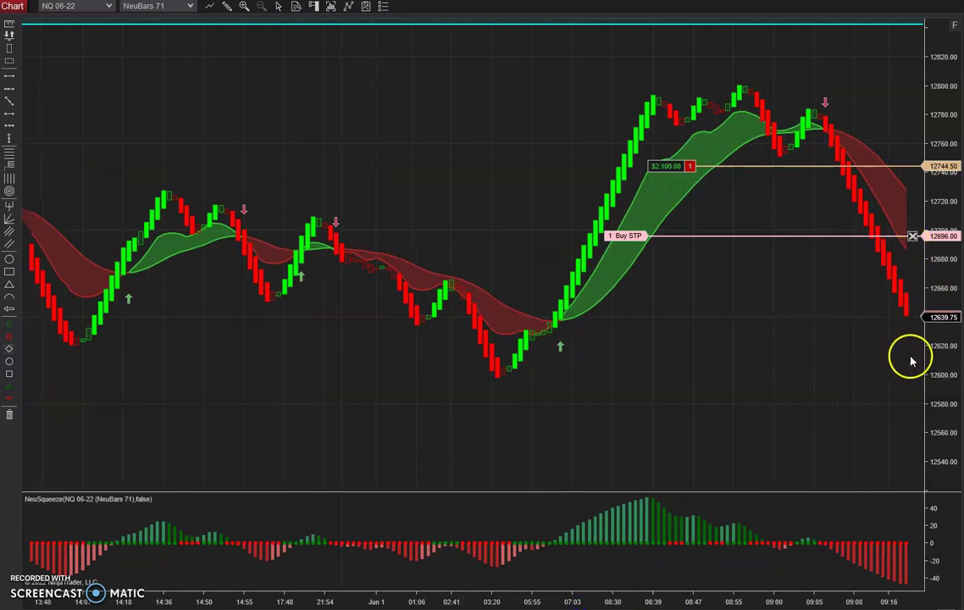
click(926, 299)
click(882, 364)
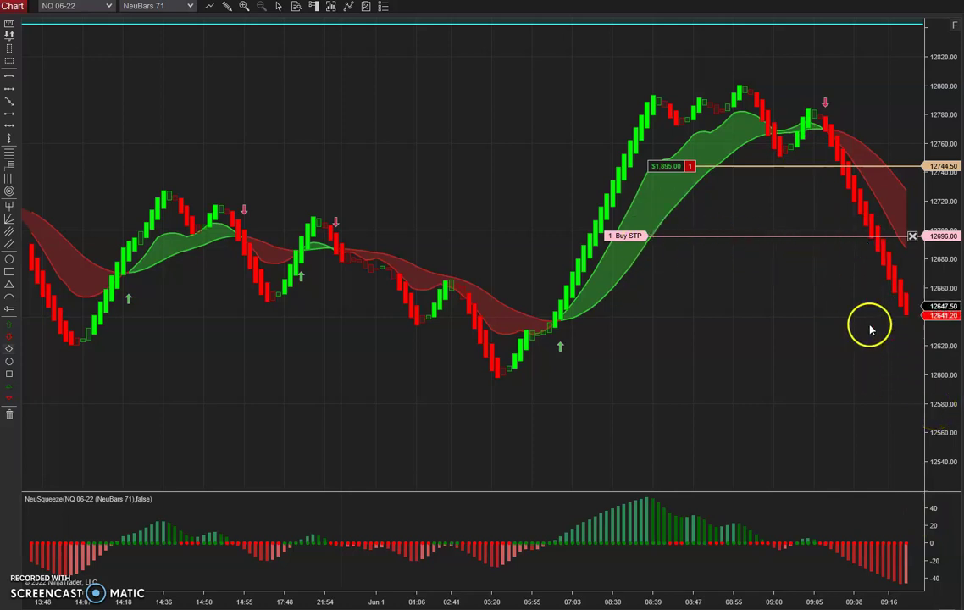
drag(384, 602, 417, 601)
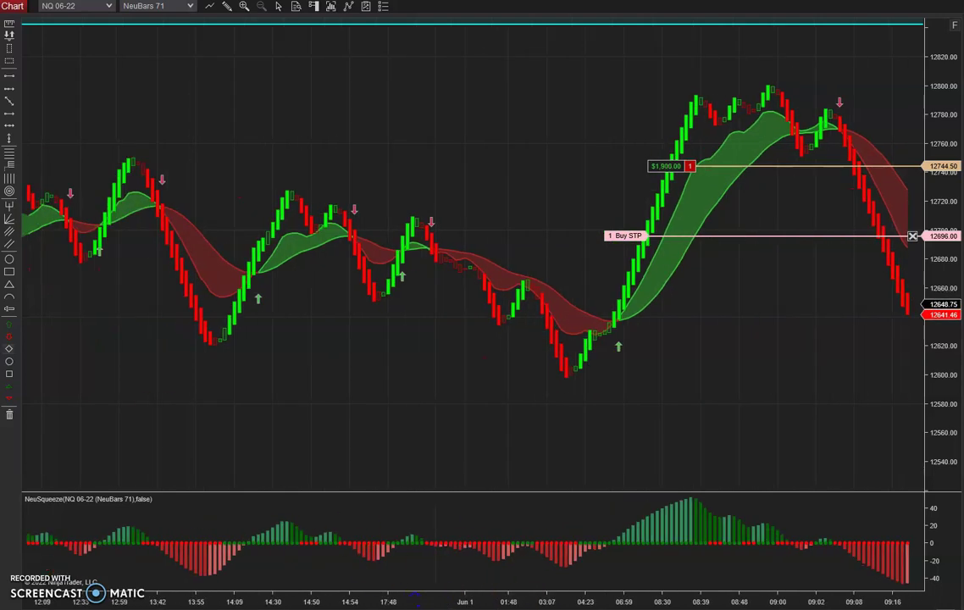
click(9, 273)
mouse_move(561, 352)
mouse_down()
mouse_move(572, 363)
mouse_move(922, 373)
mouse_up()
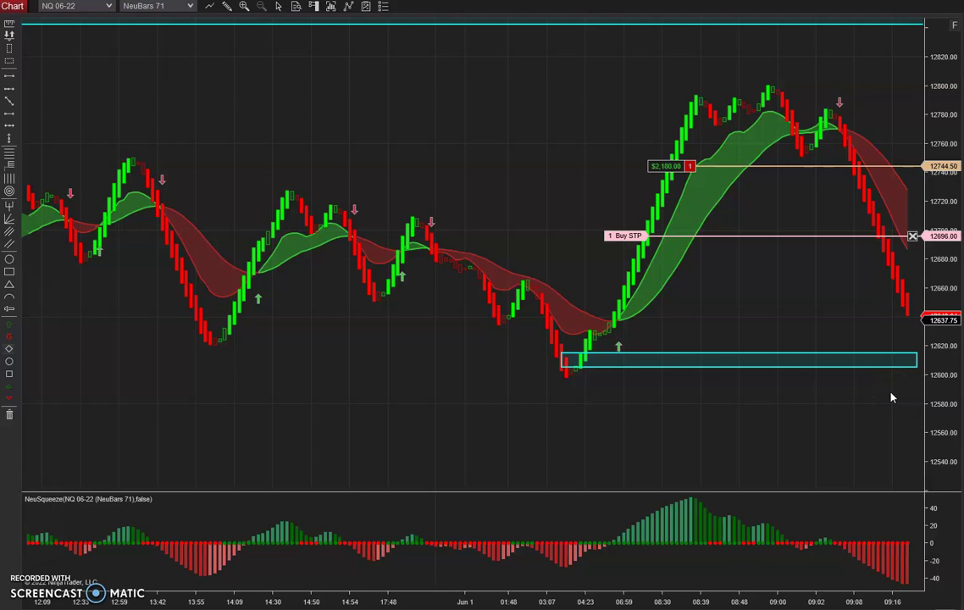
click(451, 112)
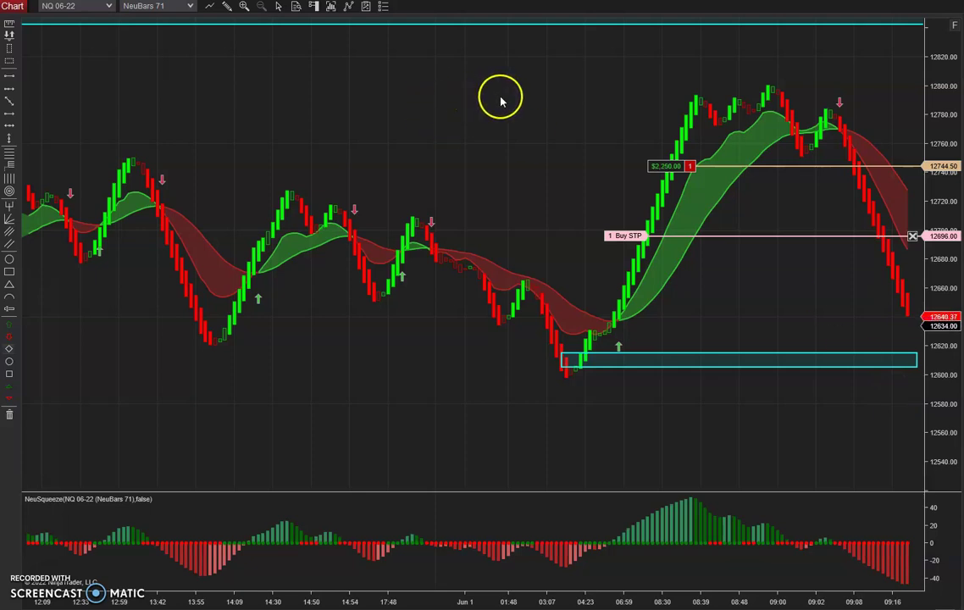
- Close the remaining 1-contract NQ short position and remove its buy stop order at 12696.00
drag(393, 600, 474, 594)
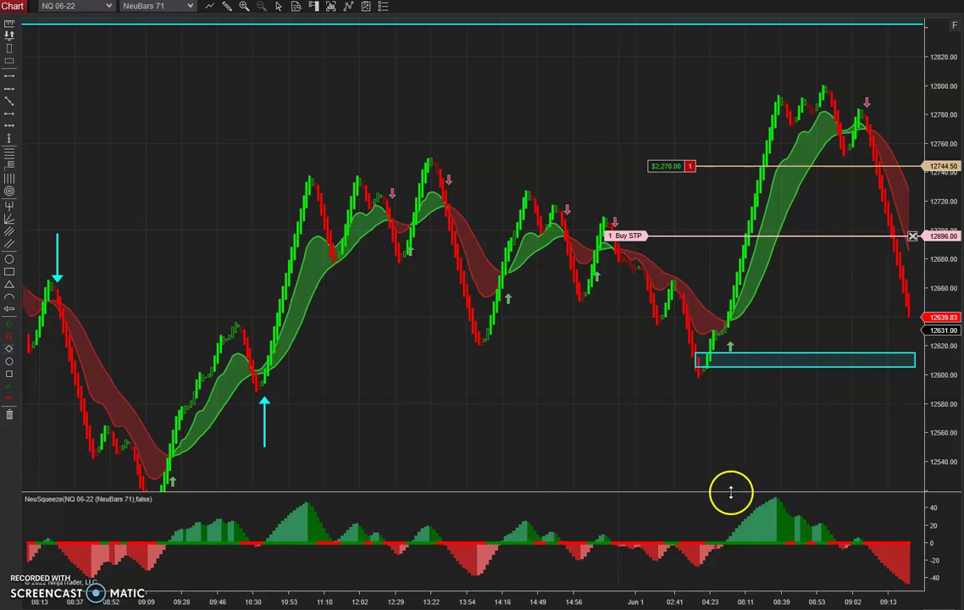
click(913, 235)
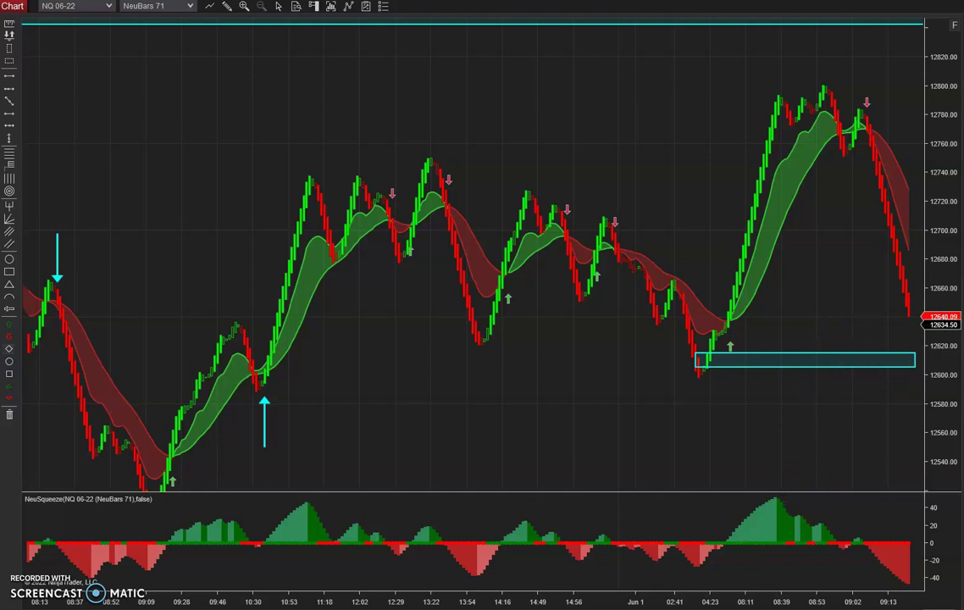
key(Down)
key(Down)
drag(708, 602, 599, 603)
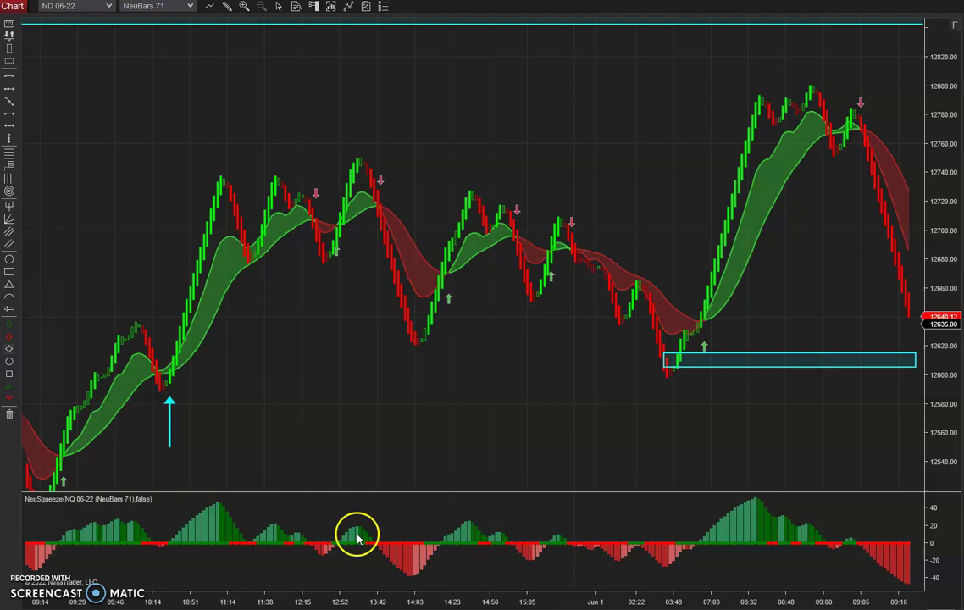